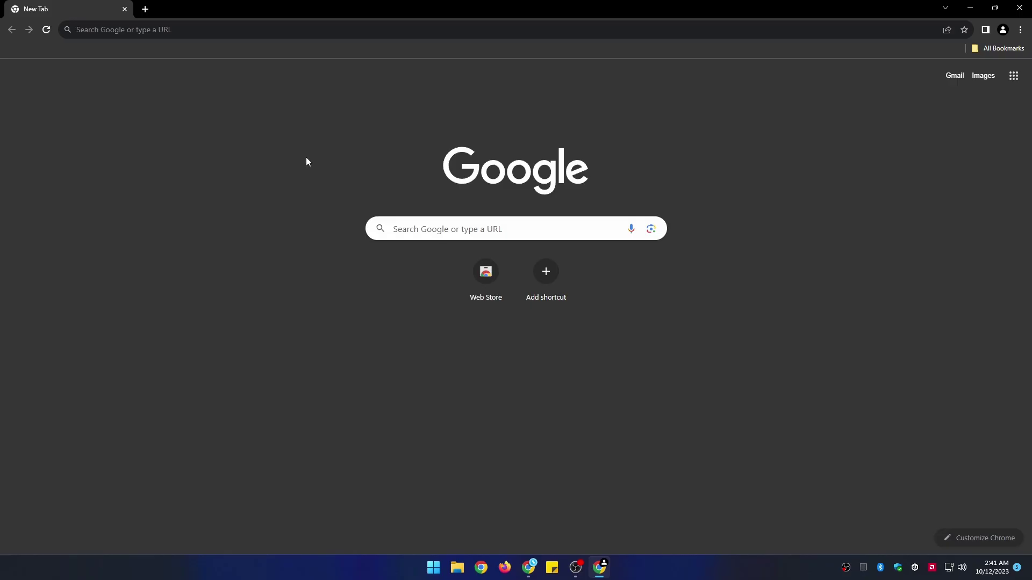
# - Load the signum.network homepage from the 'signum' address-bar suggestion
pyautogui.click(299, 28)
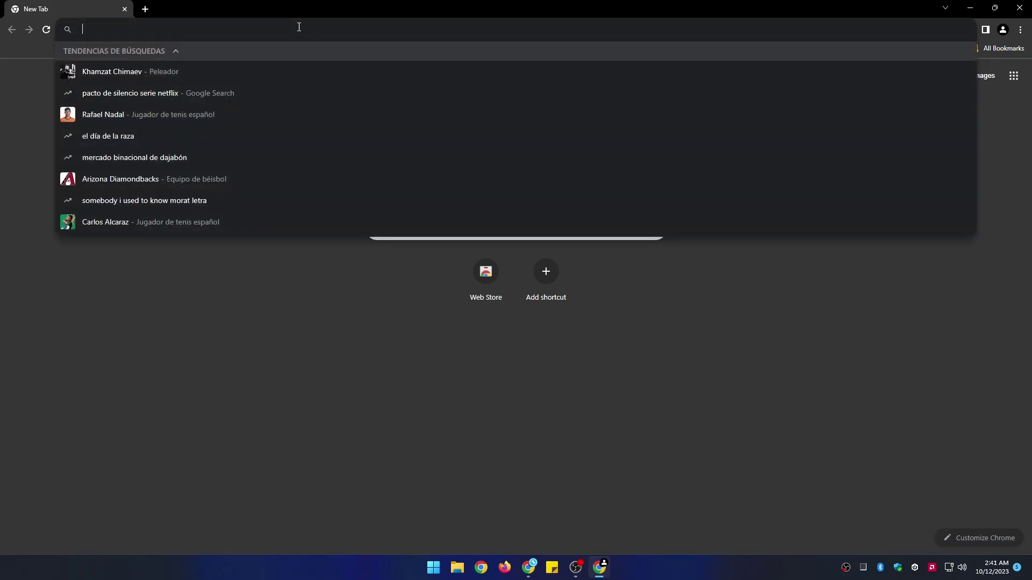
pyautogui.write('signum')
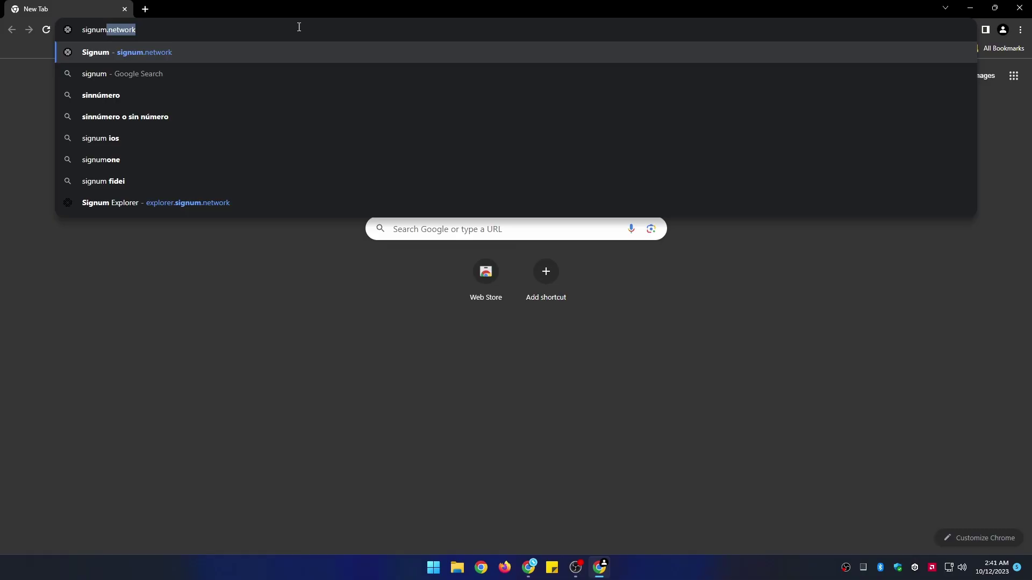
pyautogui.press('Return')
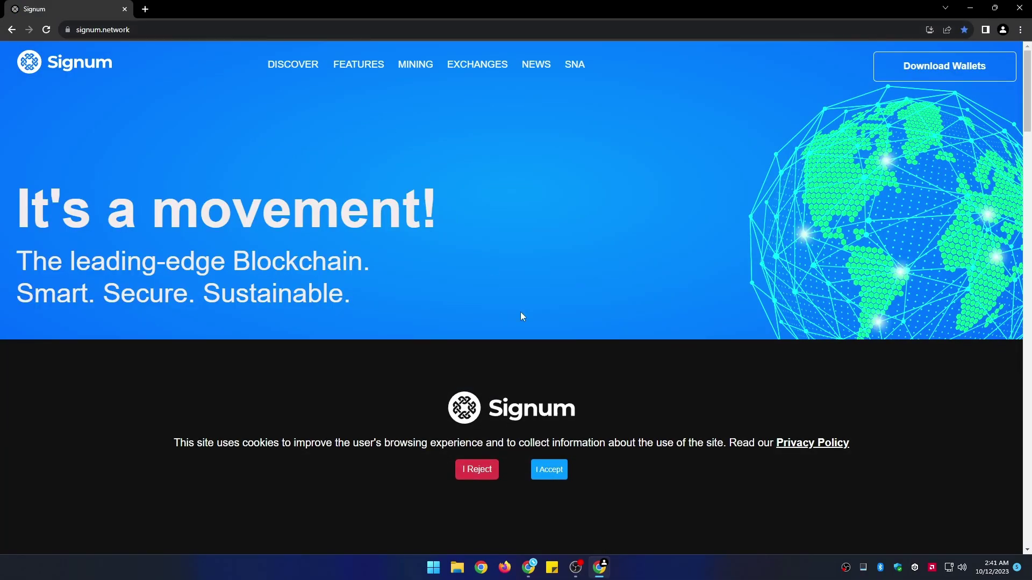
# - Accept cookies, go to Download Wallets, and open the Signum XT Wallet Chrome listing
pyautogui.click(550, 470)
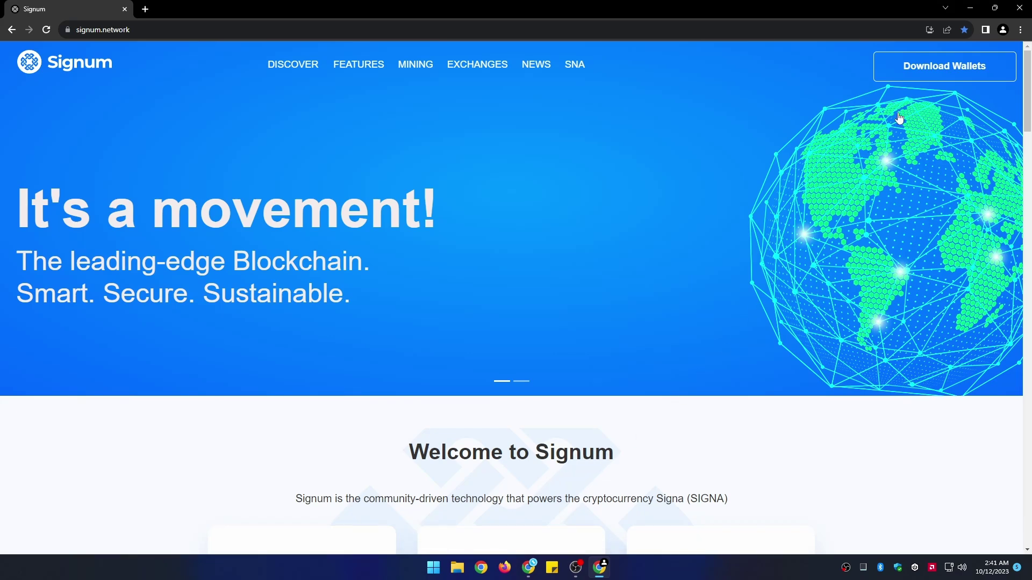
pyautogui.click(928, 67)
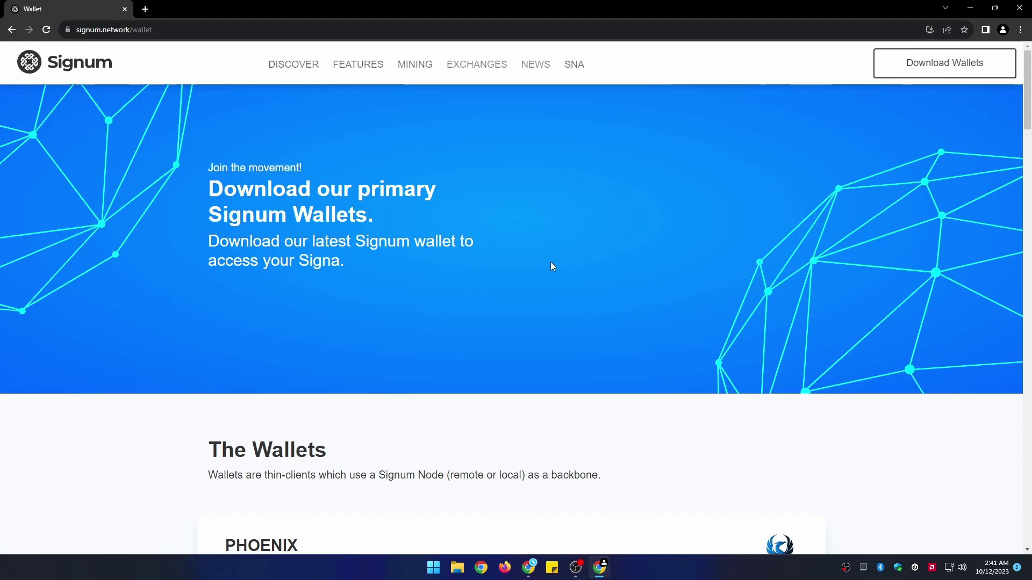
pyautogui.scroll(-10, 565, 264)
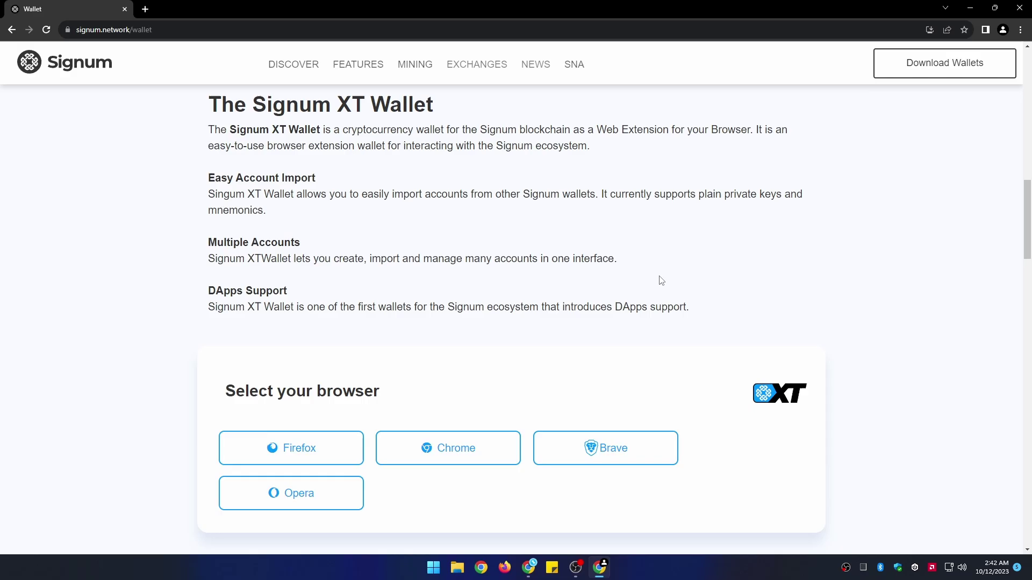
pyautogui.click(437, 450)
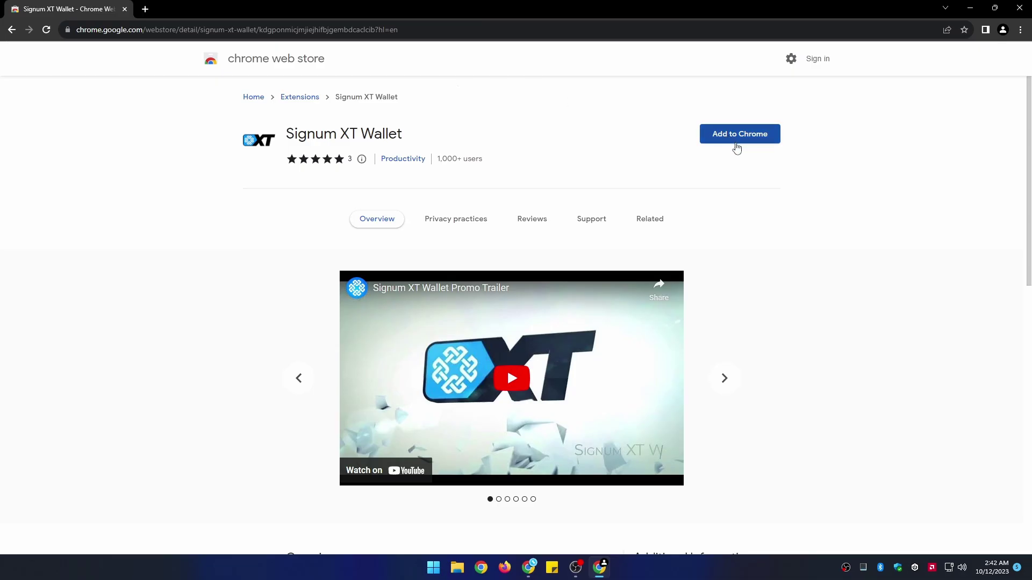
# - Add the Signum XT Wallet extension to Chrome and confirm the install
pyautogui.click(736, 147)
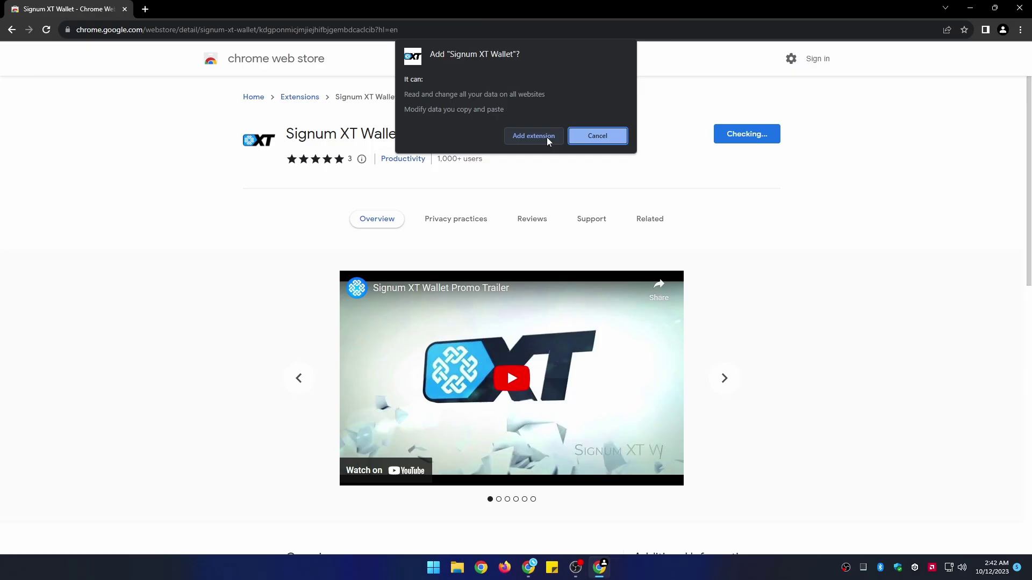
pyautogui.click(546, 136)
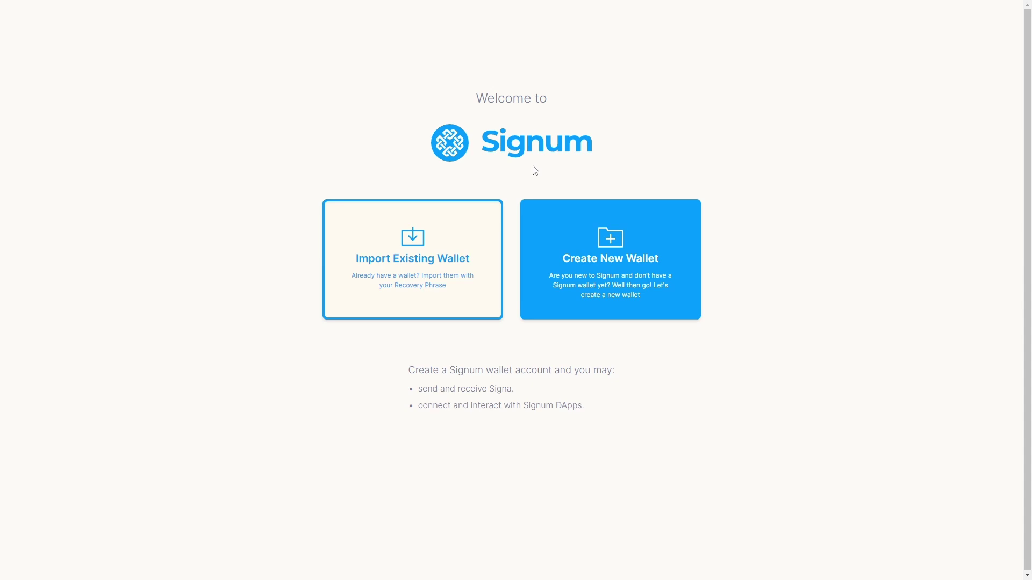
# - Create a new wallet protected by a chosen password, with the terms of usage accepted
pyautogui.click(614, 322)
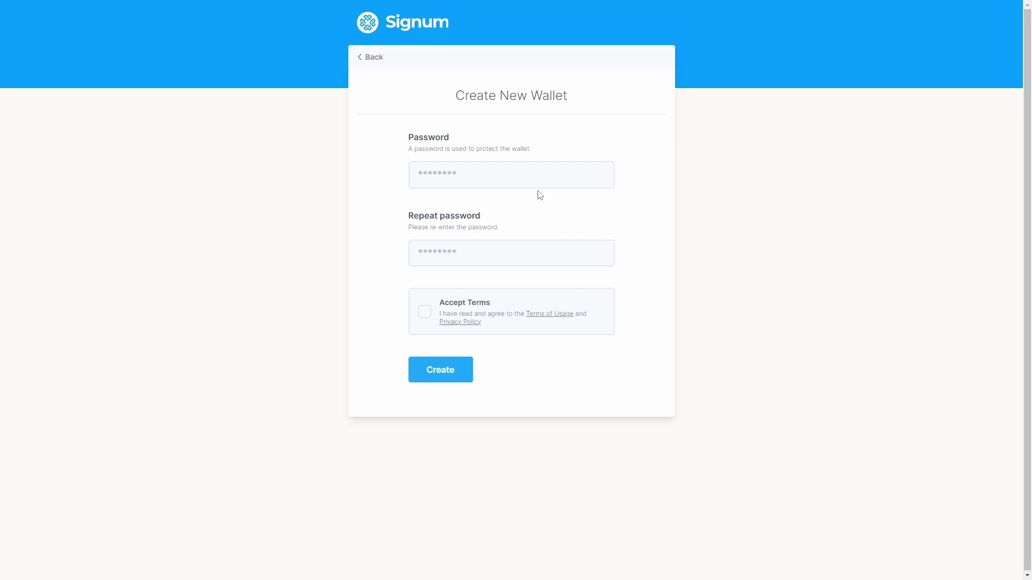
pyautogui.click(454, 180)
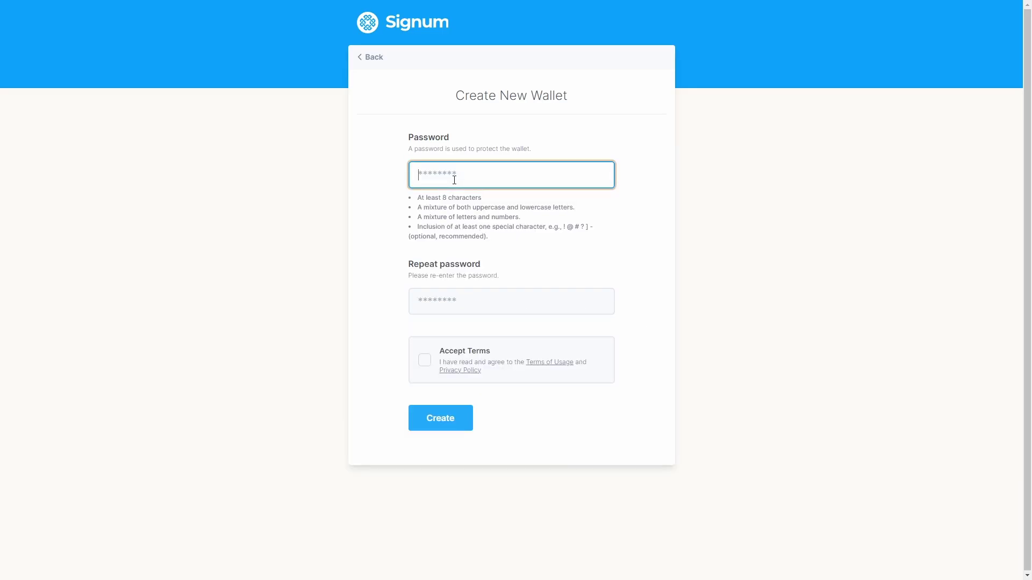
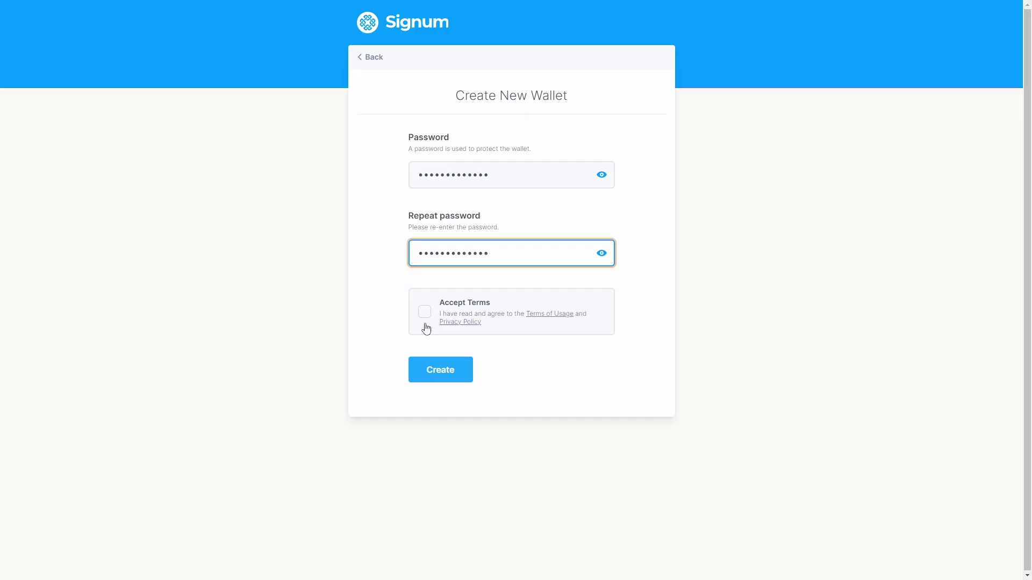
pyautogui.click(425, 314)
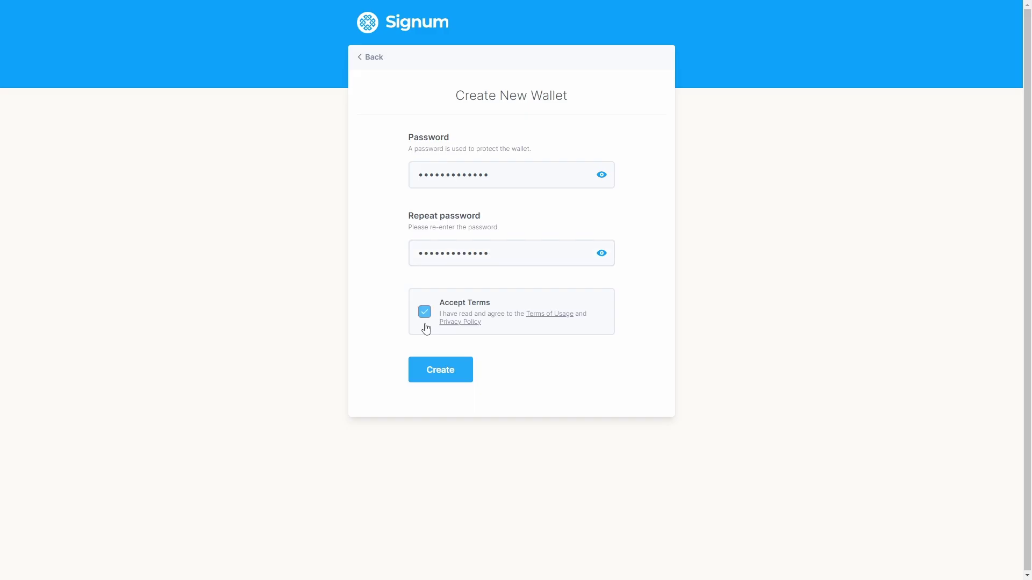
pyautogui.click(428, 379)
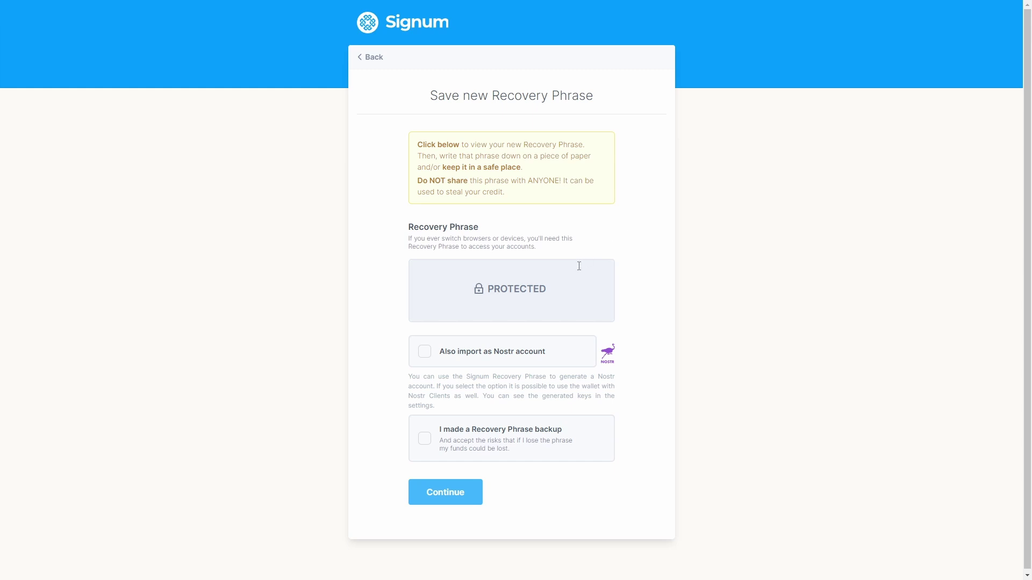
# - Reveal the recovery phrase, confirm it is backed up, and continue to verification
pyautogui.click(564, 285)
pyautogui.click(426, 457)
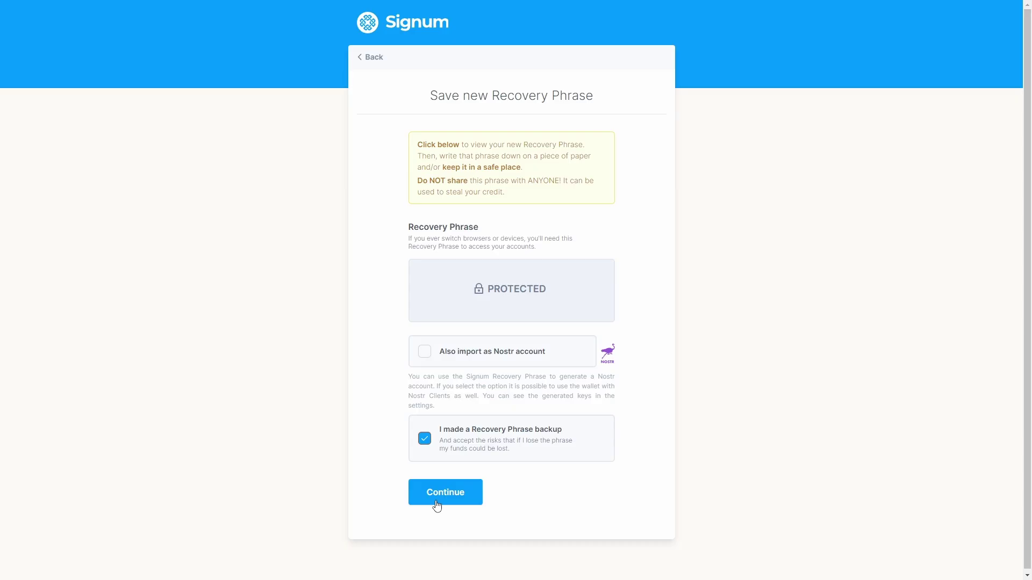
pyautogui.click(437, 503)
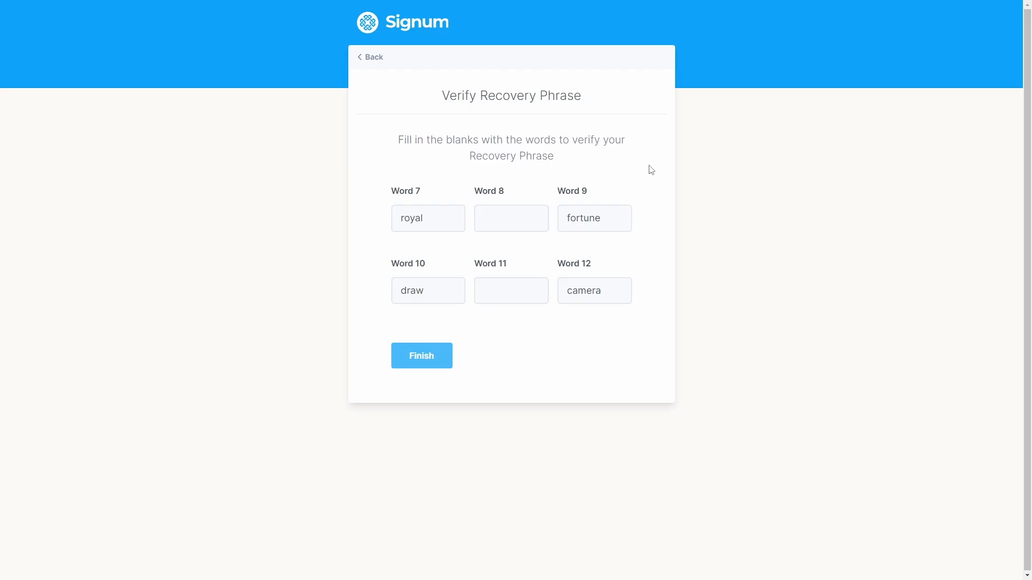
# - Enter the missing recovery-phrase words for Word 8 and Word 11 and finish verification
pyautogui.click(529, 220)
pyautogui.write('vessel')
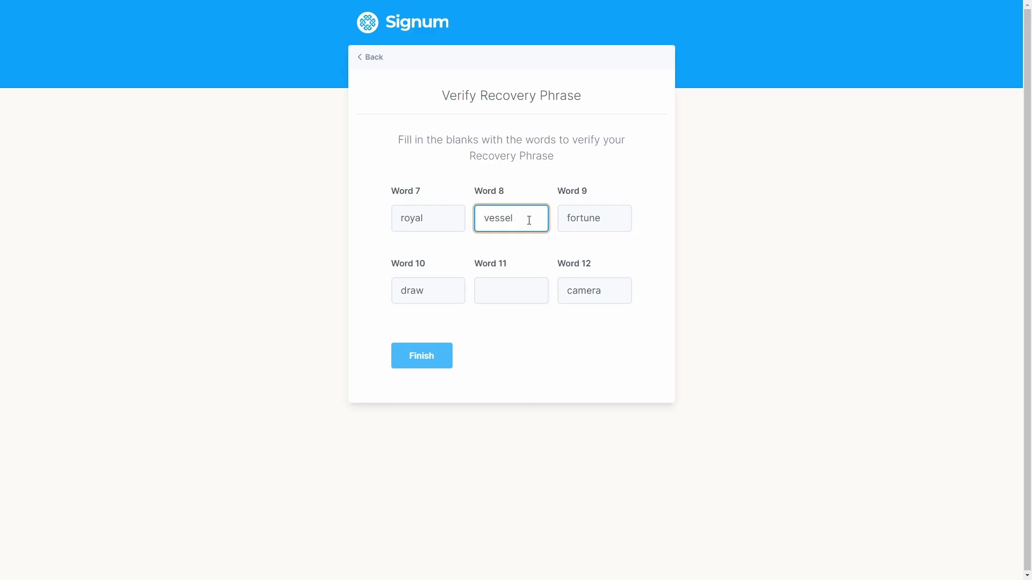
pyautogui.click(505, 292)
pyautogui.write('beam')
pyautogui.click(414, 358)
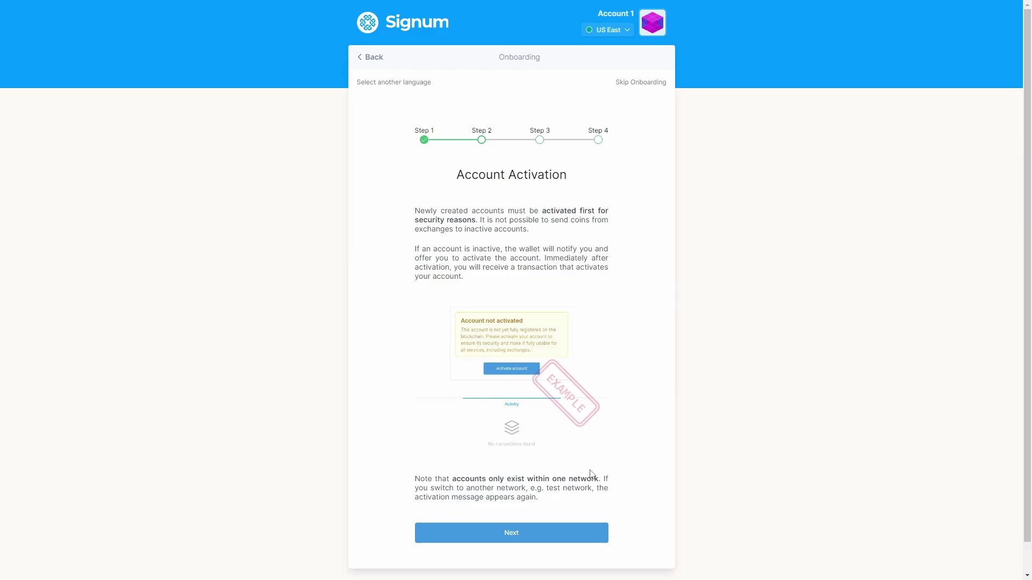
# - Move past Account Activation and Getting Signa to the Profile & Network Nodes step
pyautogui.click(537, 534)
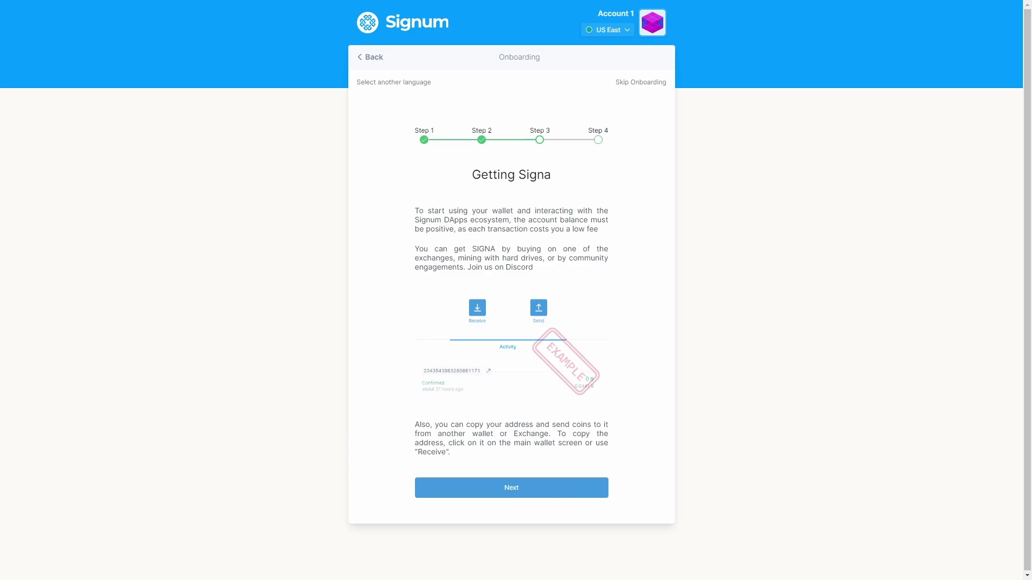
pyautogui.click(568, 488)
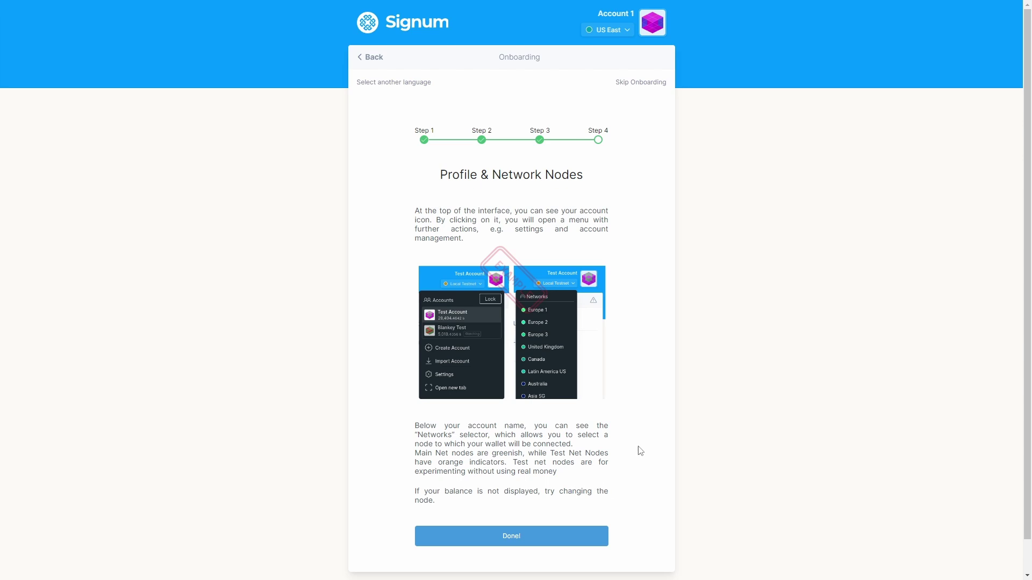
# - Open and close the Accounts menu, then view the US East network node list
pyautogui.click(653, 27)
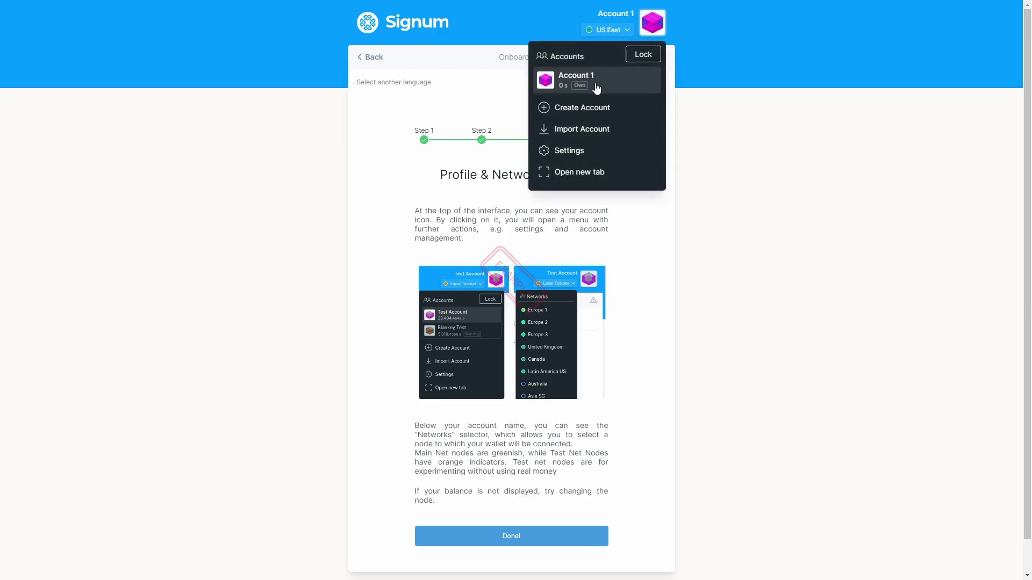
pyautogui.click(652, 34)
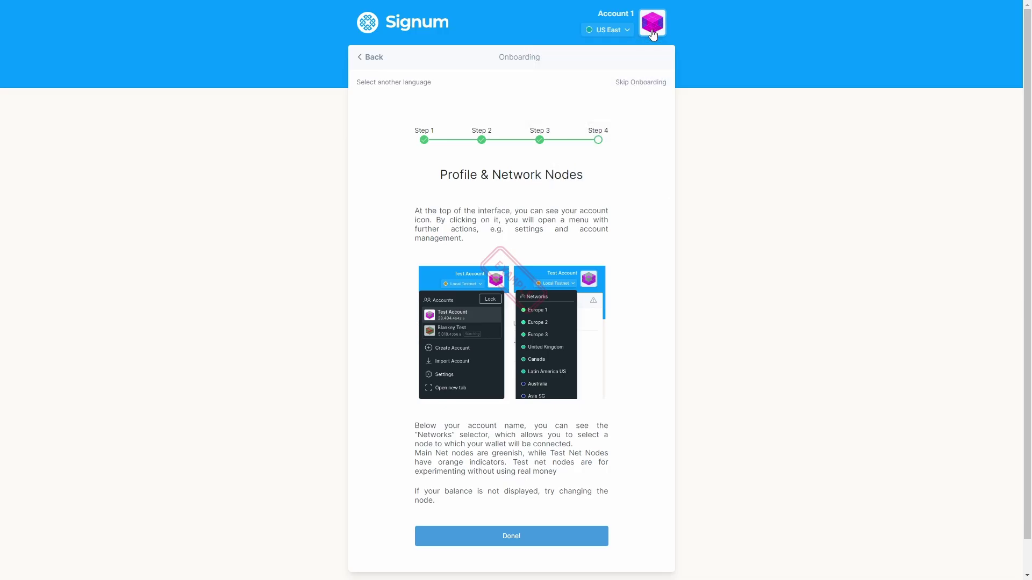
pyautogui.click(623, 36)
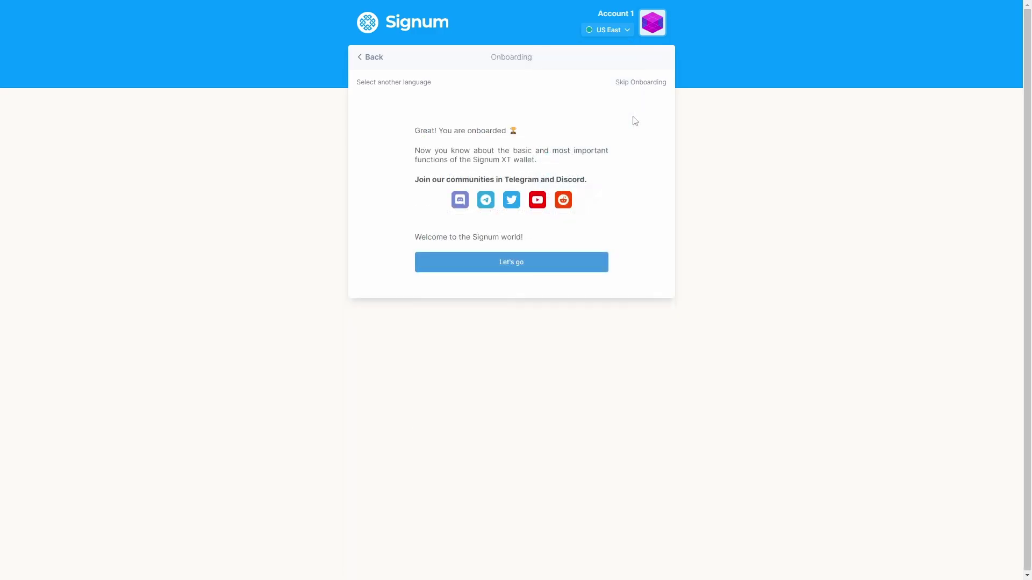
# - Open the Account 1 dashboard and activate the account from its not-activated notice
pyautogui.click(533, 272)
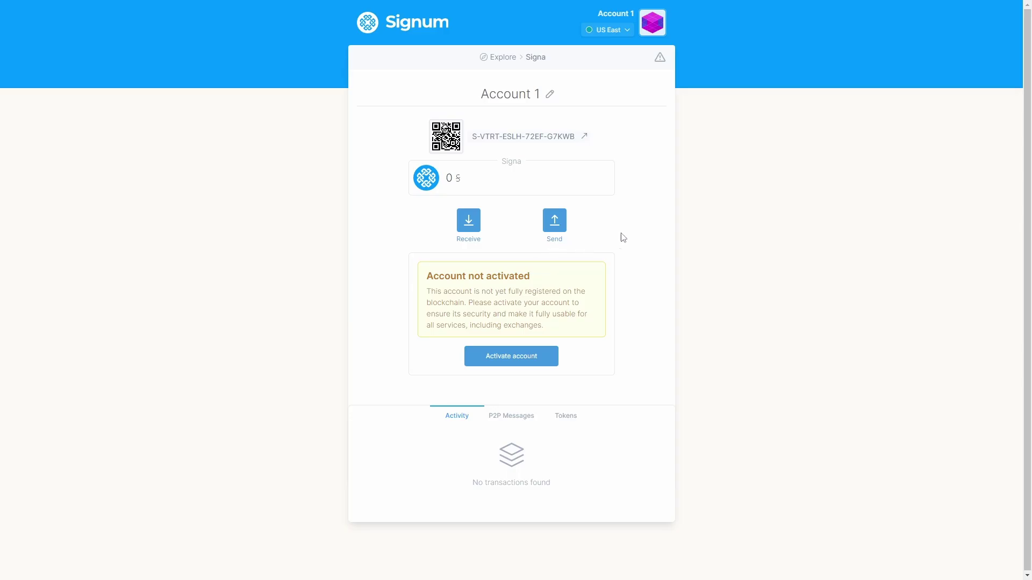
pyautogui.click(512, 356)
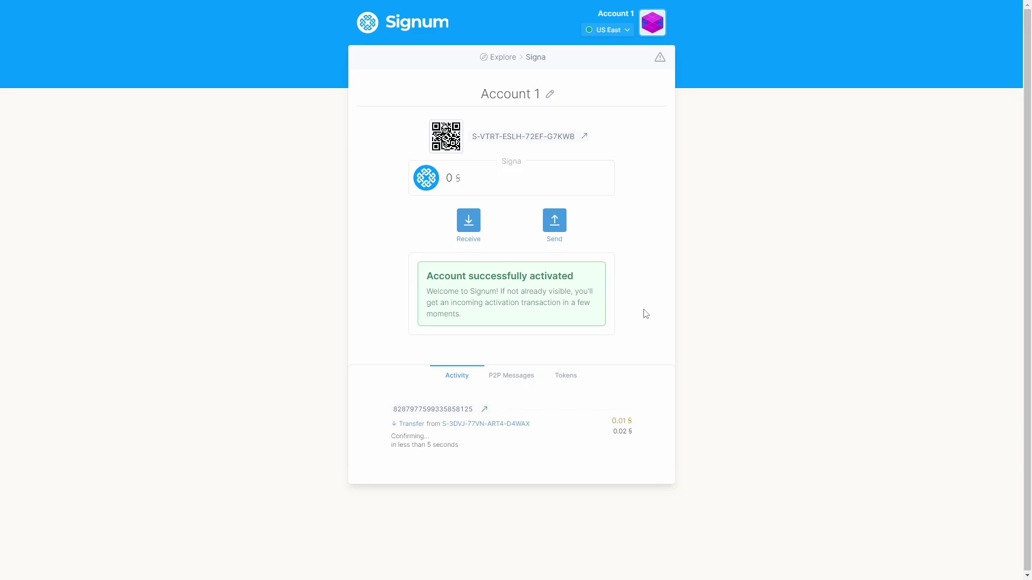
# - Open the Receive page showing Account 1's address and QR code
pyautogui.click(479, 225)
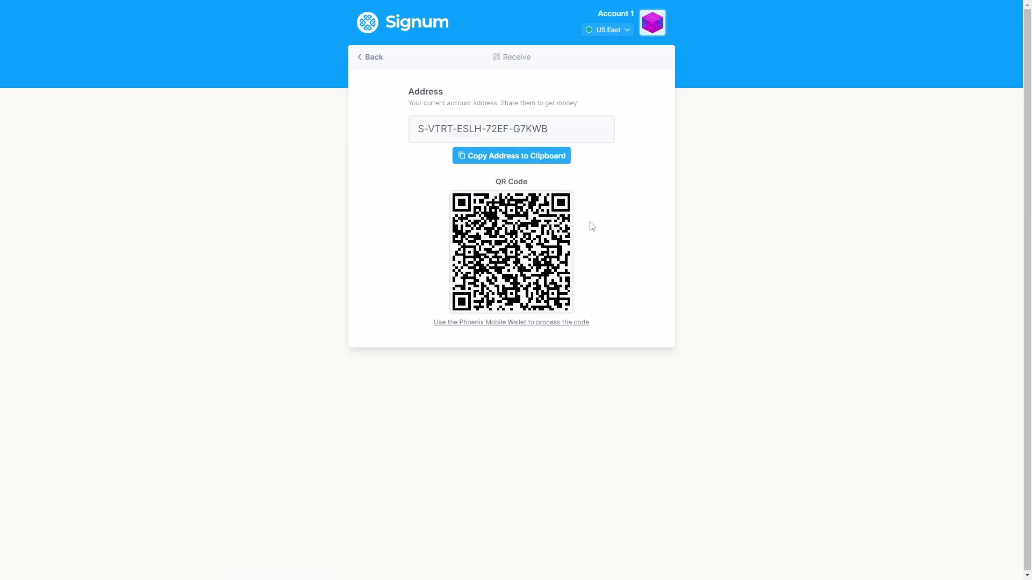